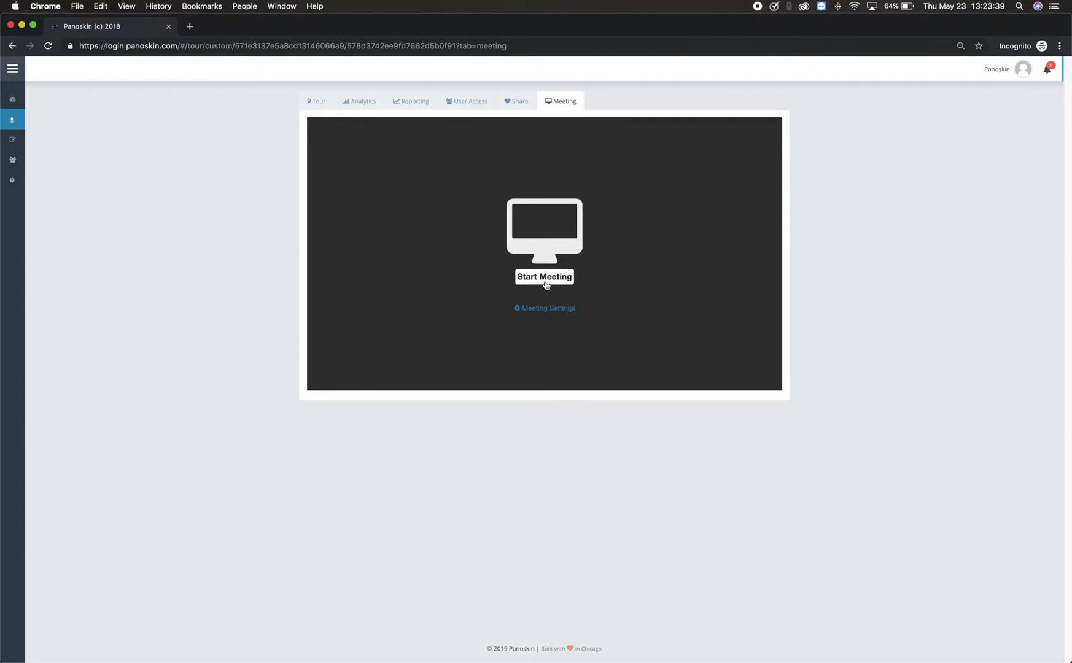
Start the tour meeting, email an invitation to the pasted attendee address, and dismiss the confirmation
{"action": "left_click", "coordinate": [546, 283]}
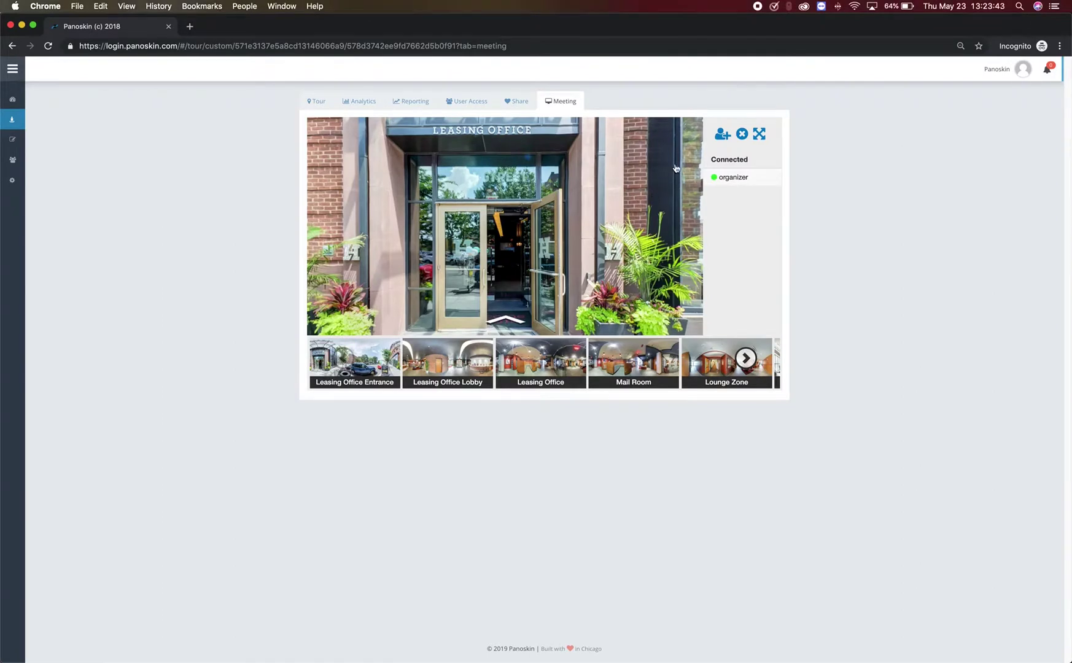
{"action": "left_click", "coordinate": [720, 135]}
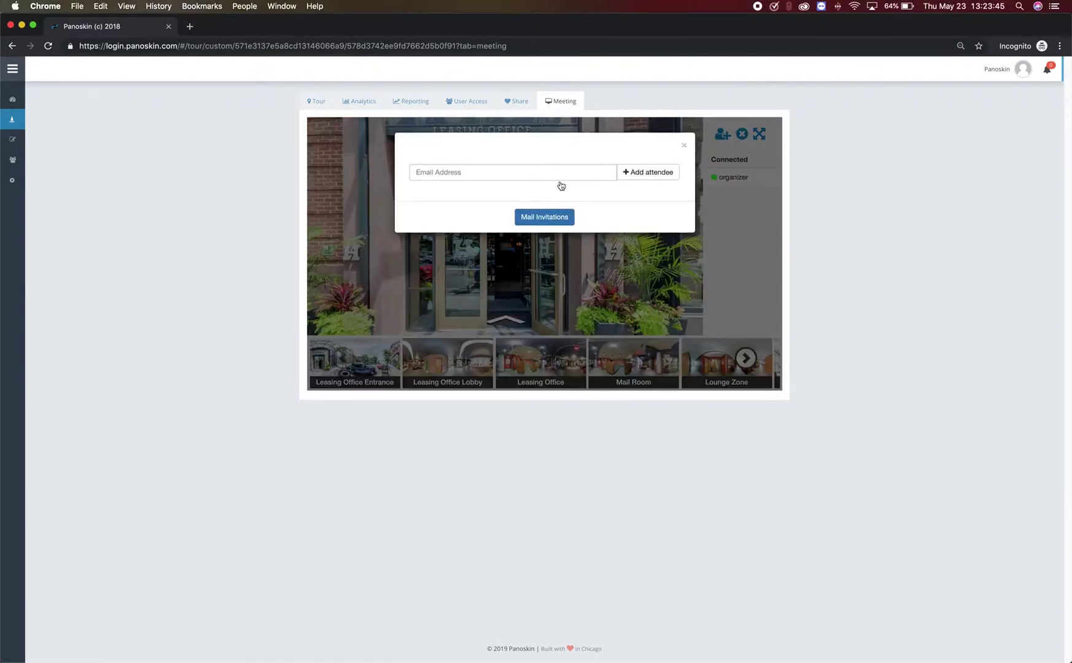
{"action": "left_click", "coordinate": [562, 173]}
{"action": "key", "text": "super+v"}
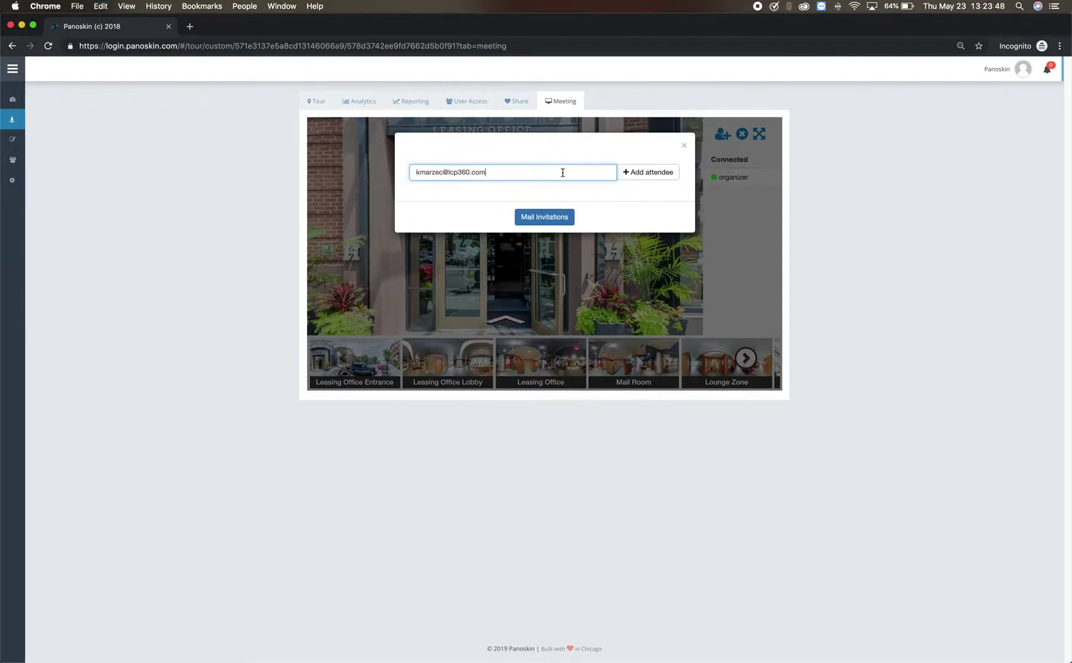
{"action": "left_click", "coordinate": [647, 171]}
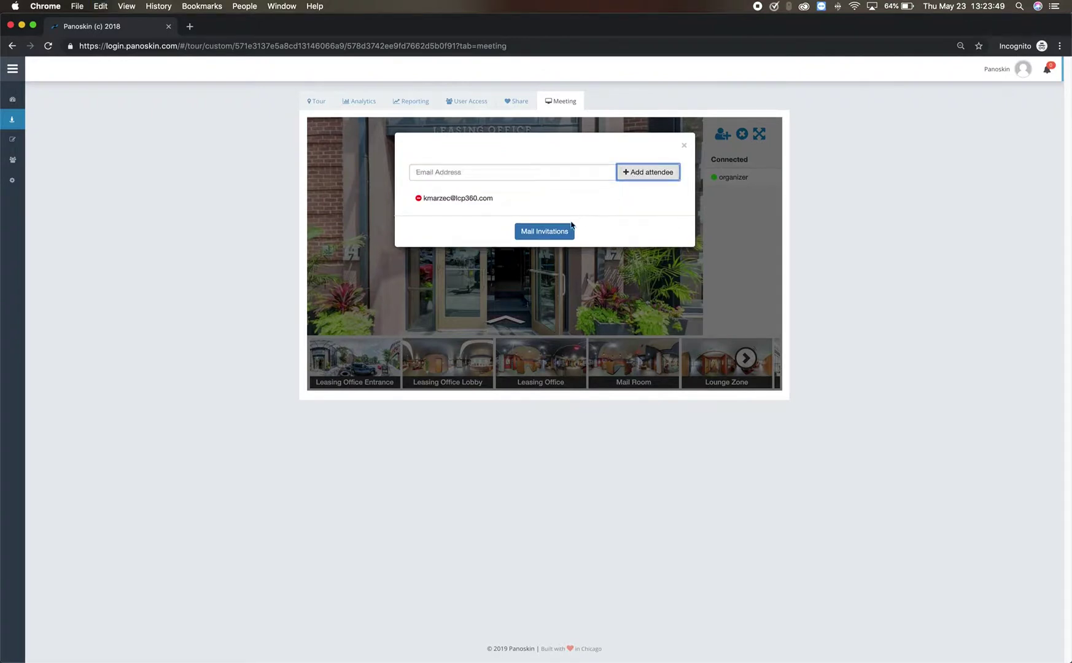
{"action": "left_click", "coordinate": [545, 231]}
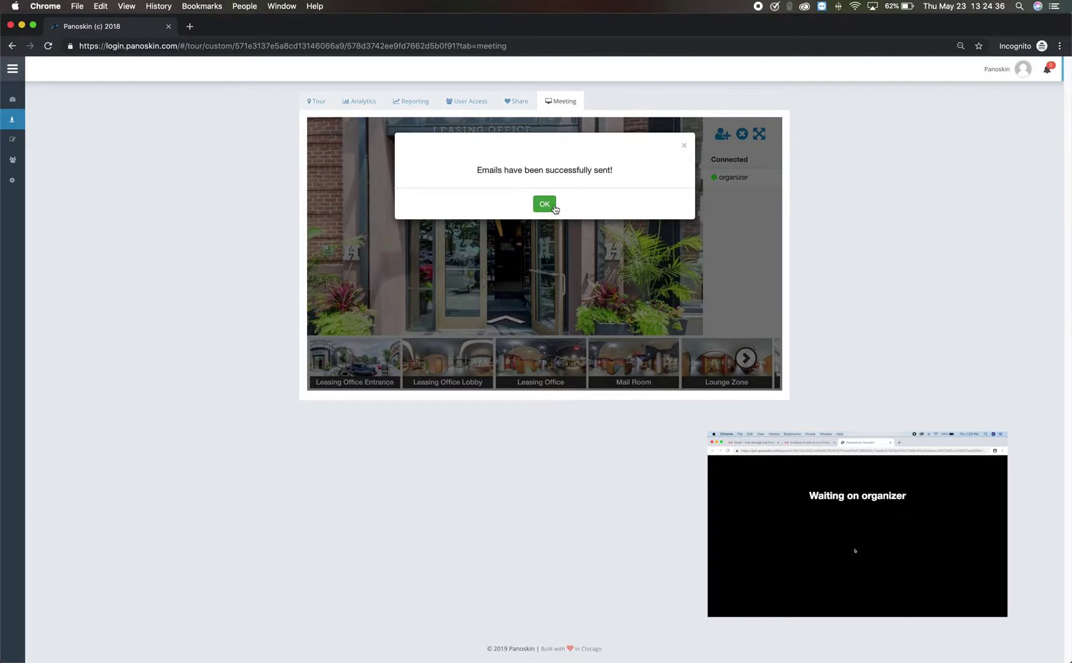
{"action": "left_click", "coordinate": [546, 205]}
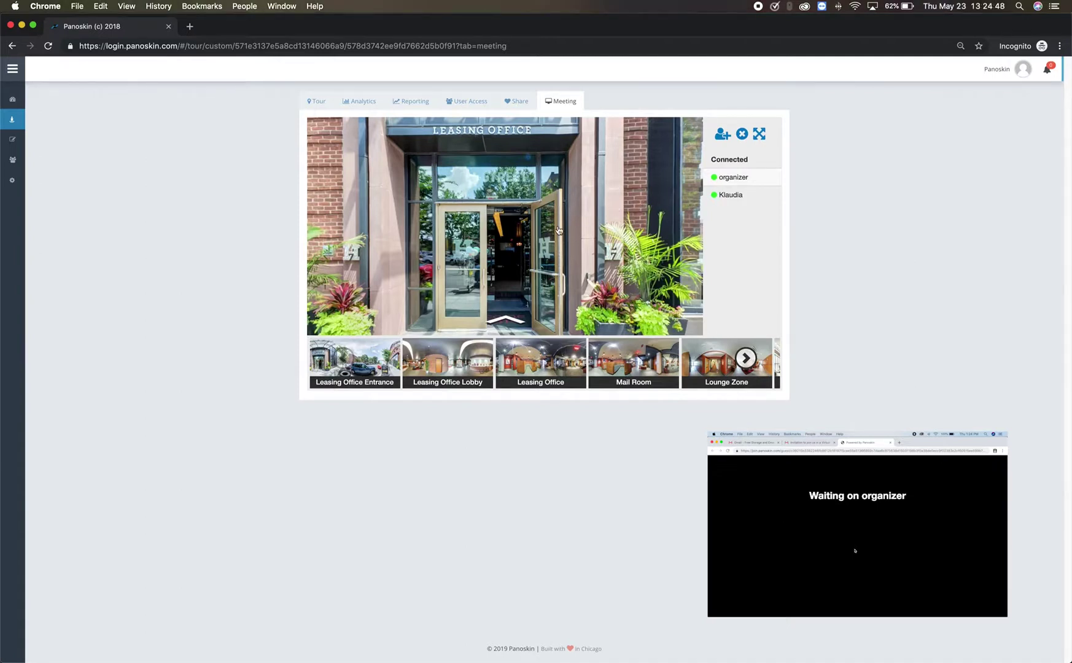
Look around the entrance, walk into the lobby, then jump to another interior scene and viewpoint
{"action": "mouse_move", "coordinate": [502, 248]}
{"action": "left_mouse_down"}
{"action": "mouse_move", "coordinate": [584, 242]}
{"action": "mouse_move", "coordinate": [507, 308]}
{"action": "left_mouse_up"}
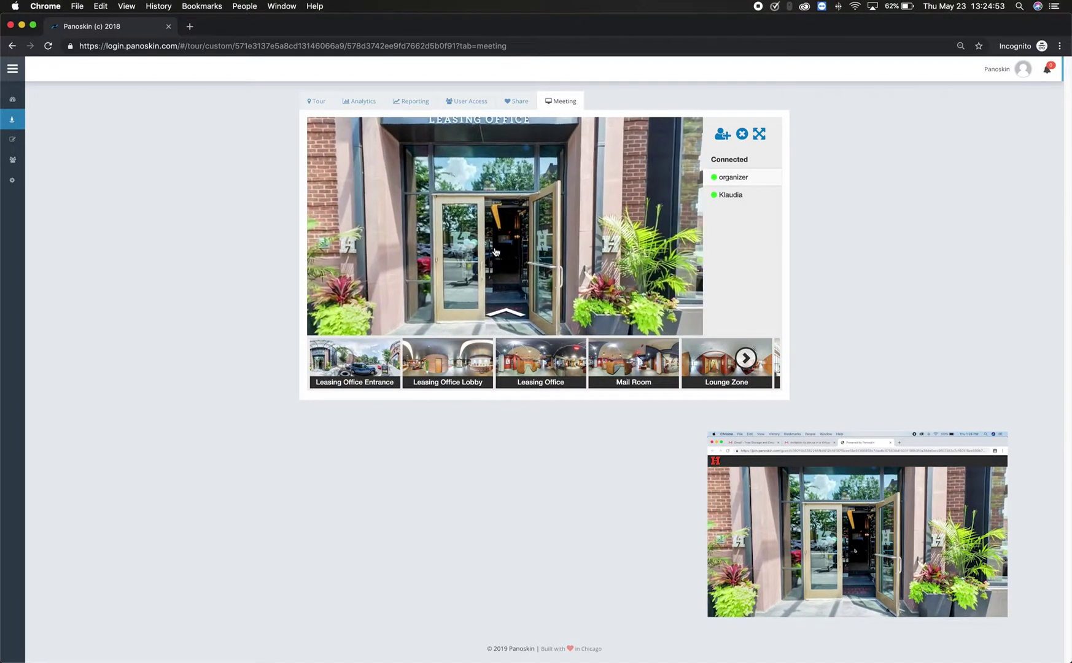
{"action": "left_click", "coordinate": [507, 307]}
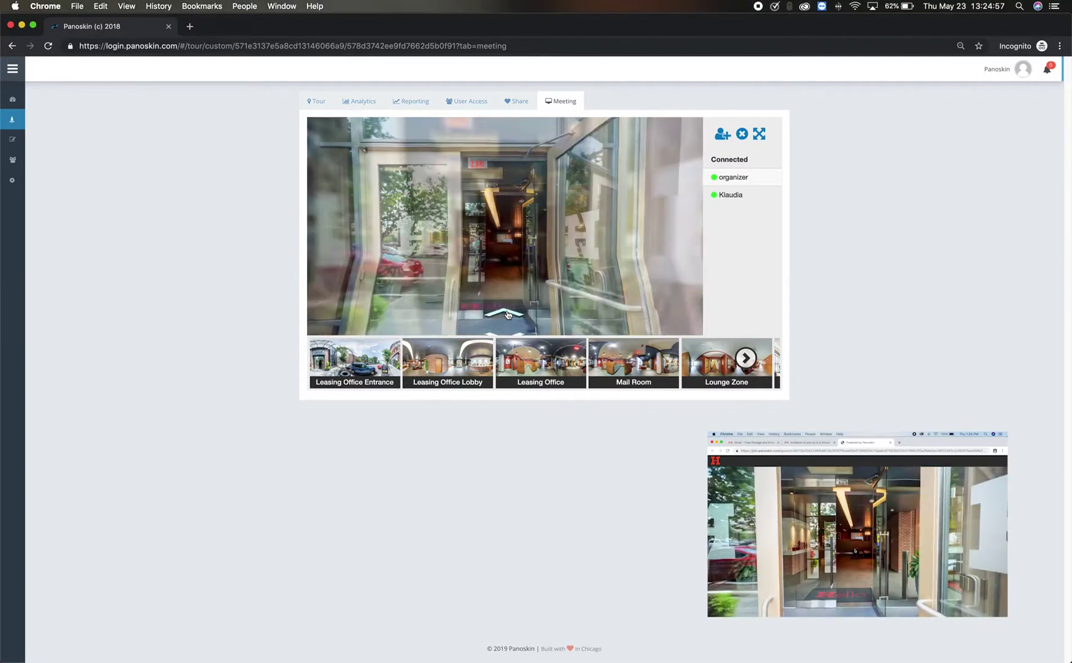
{"action": "left_click", "coordinate": [746, 358]}
{"action": "left_click", "coordinate": [746, 358]}
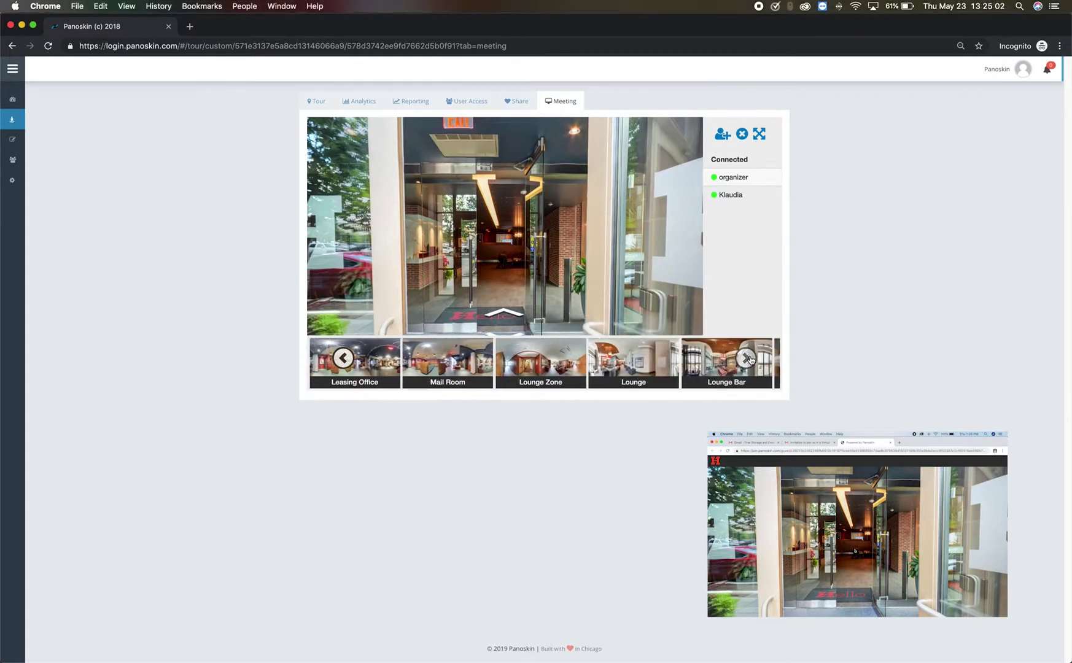
{"action": "left_click", "coordinate": [746, 359]}
{"action": "left_click", "coordinate": [668, 366]}
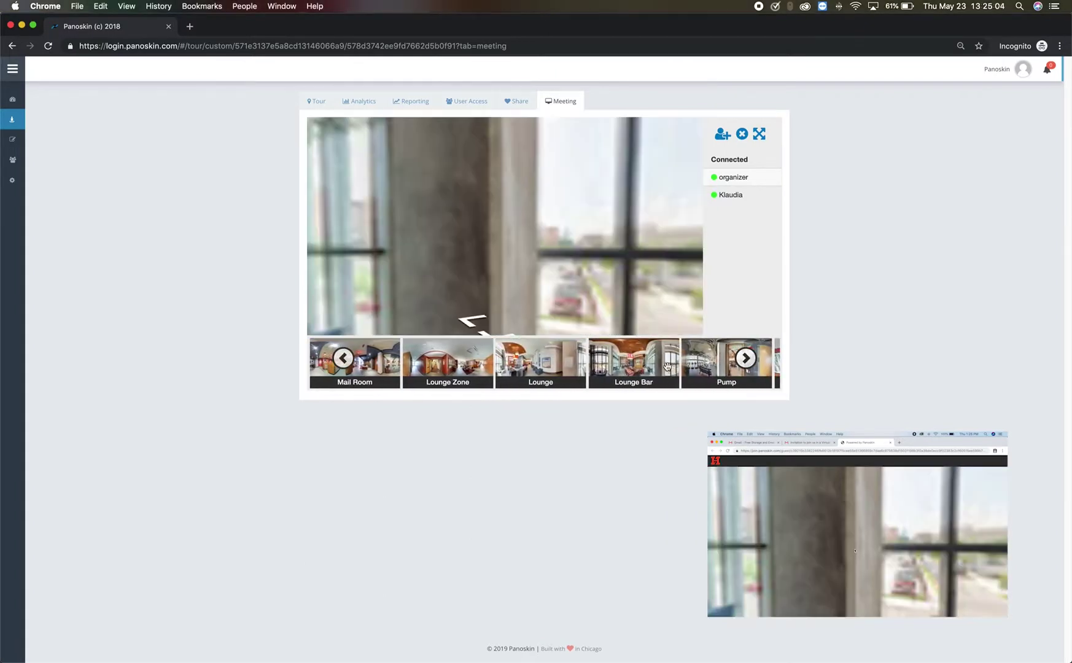
{"action": "left_click", "coordinate": [473, 320]}
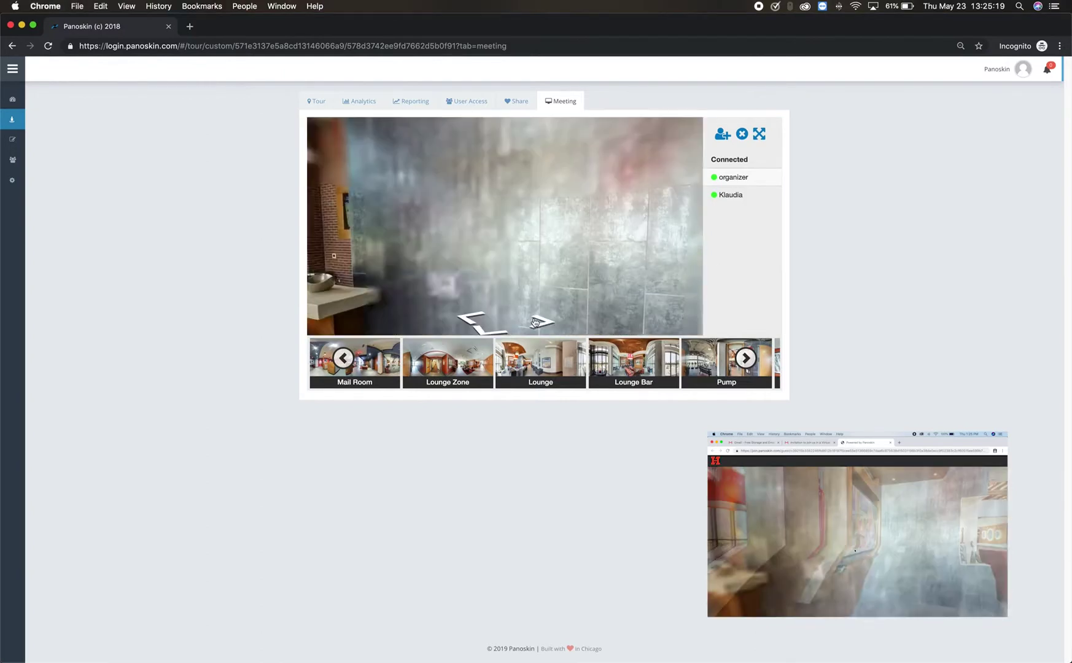
Step into the lounge atrium, then end the meeting and acknowledge the meeting-ended notice
{"action": "left_click", "coordinate": [540, 323]}
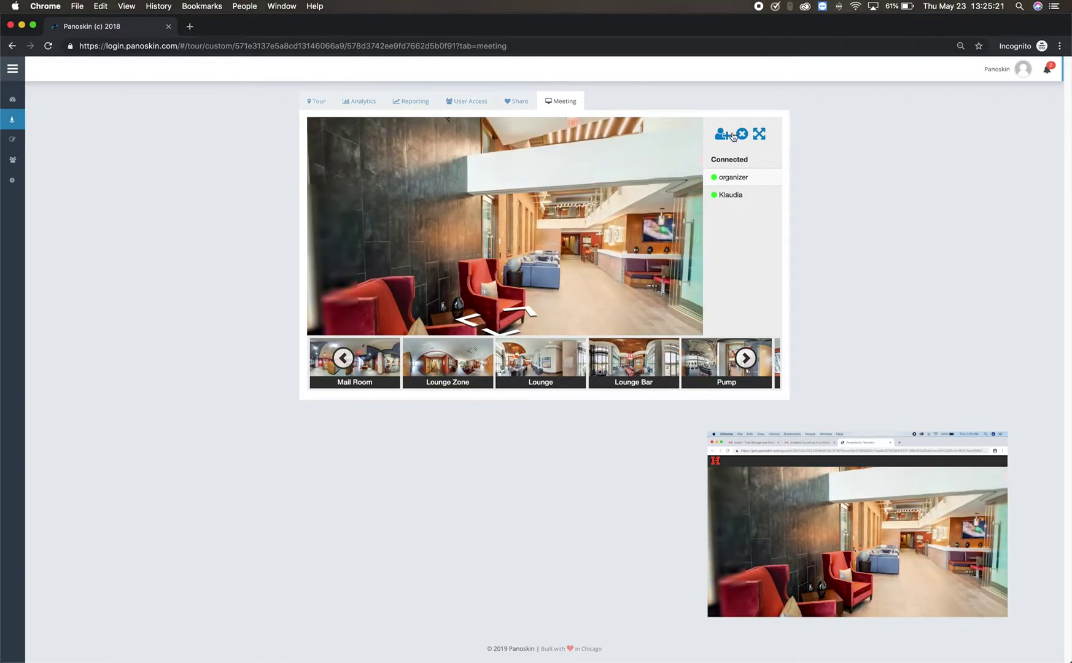
{"action": "left_click", "coordinate": [742, 135]}
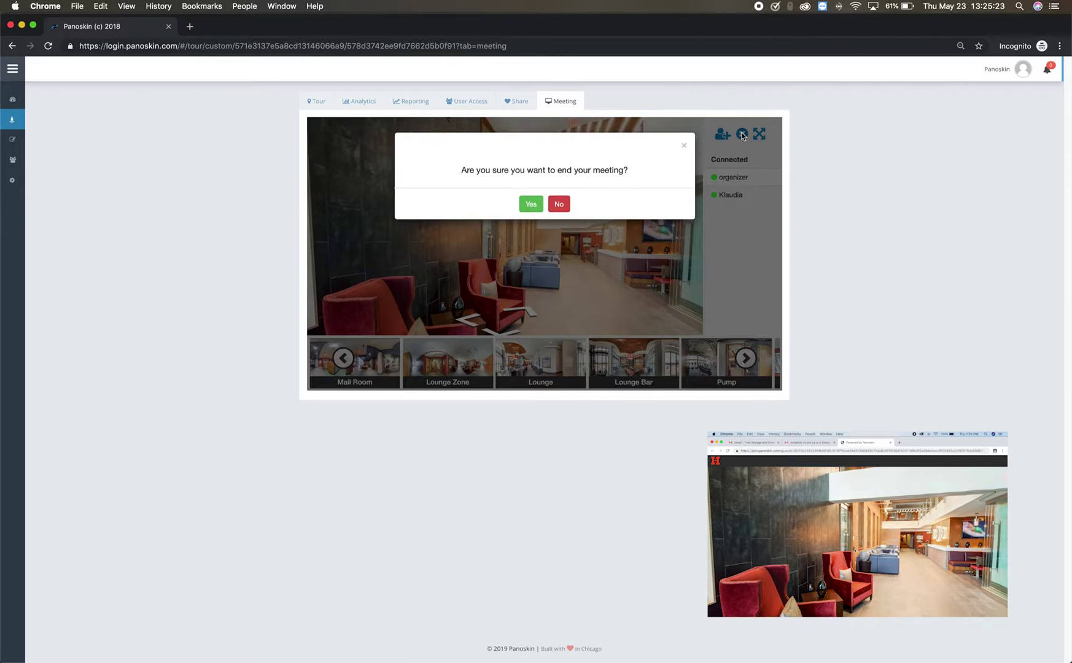
{"action": "left_click", "coordinate": [531, 205]}
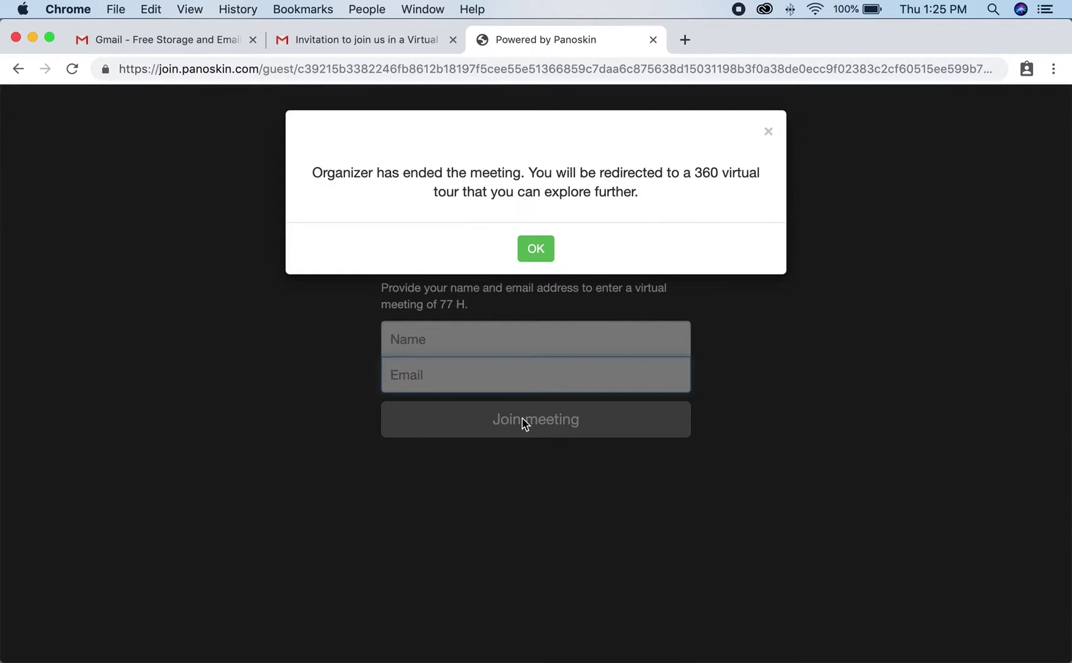
{"action": "left_click", "coordinate": [533, 251]}
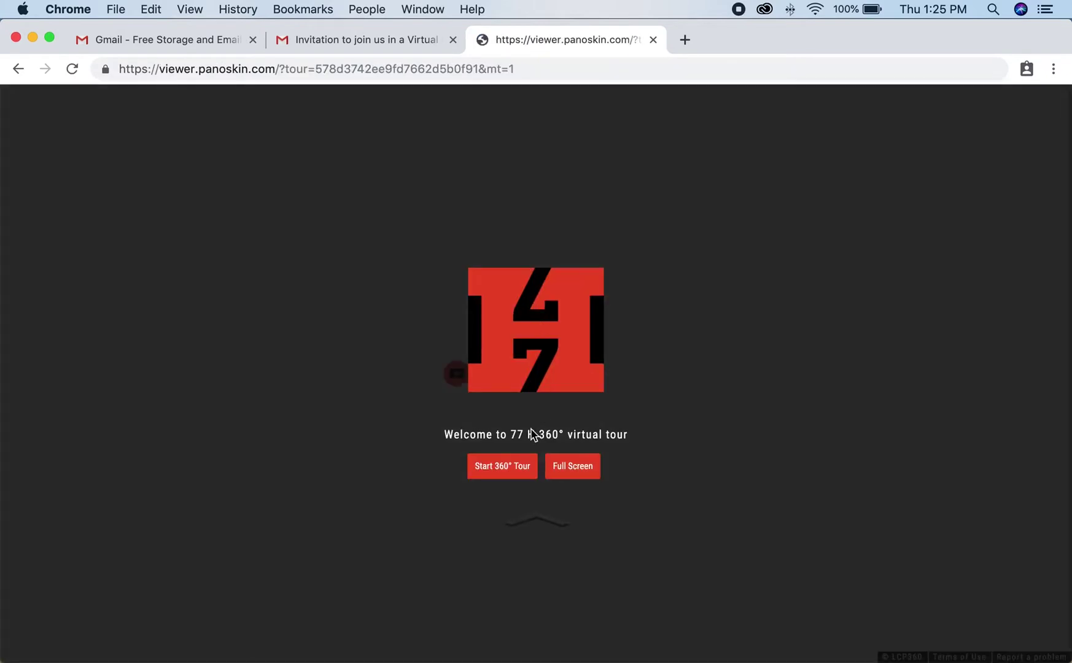
Start the 77 H 360° tour and move forward from the entrance panorama
{"action": "left_click", "coordinate": [502, 466]}
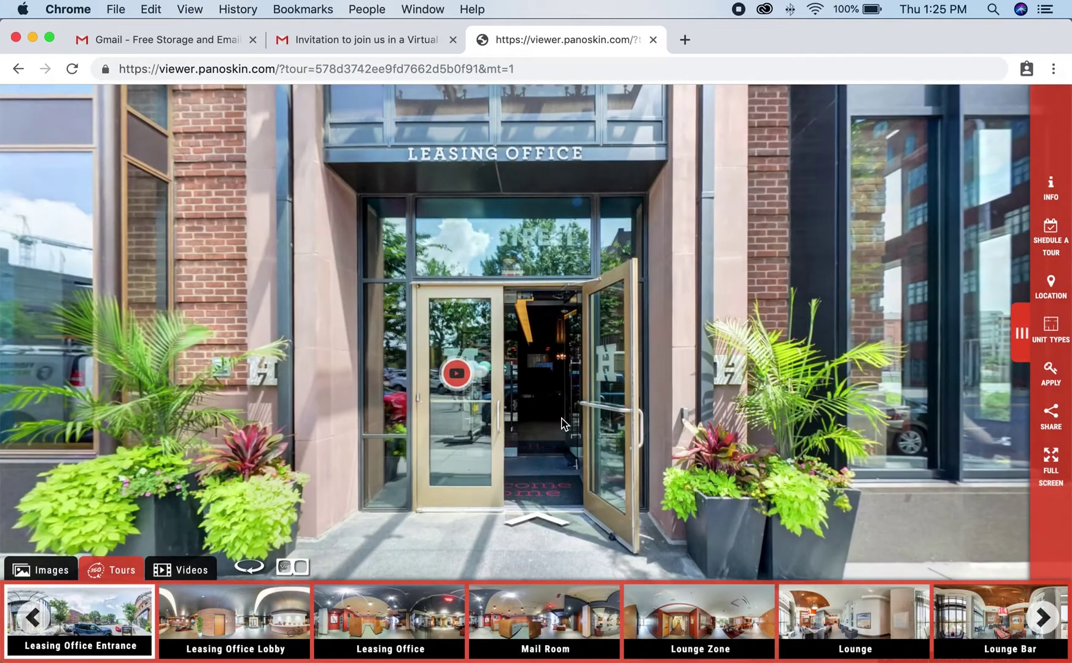
{"action": "left_click_drag", "start_coordinate": [476, 476], "coordinate": [533, 459]}
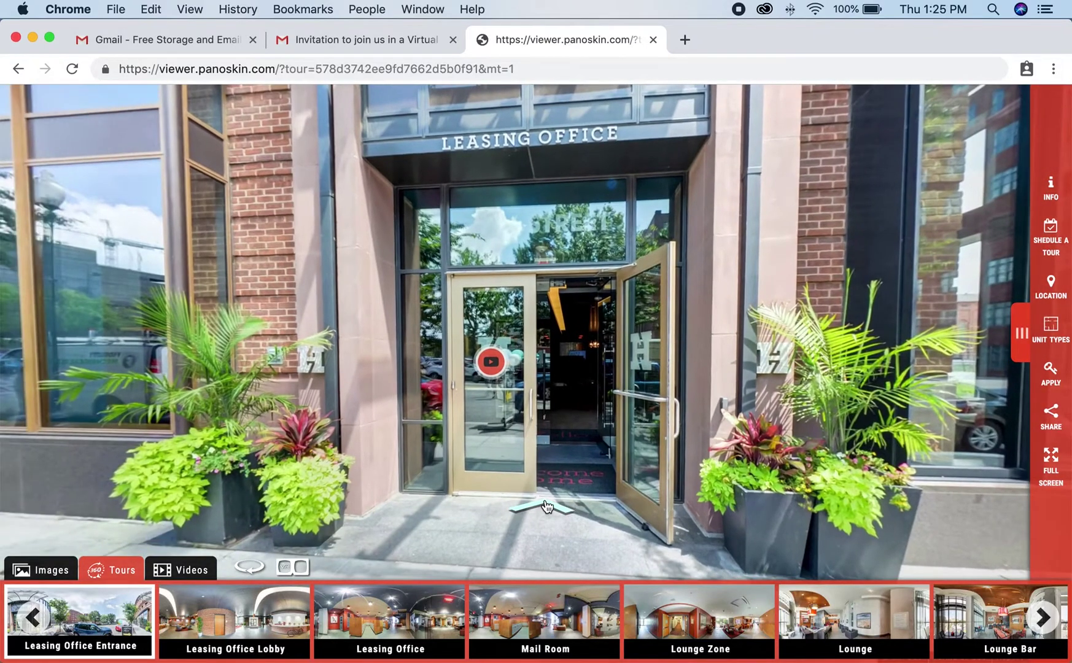
{"action": "left_click", "coordinate": [546, 508]}
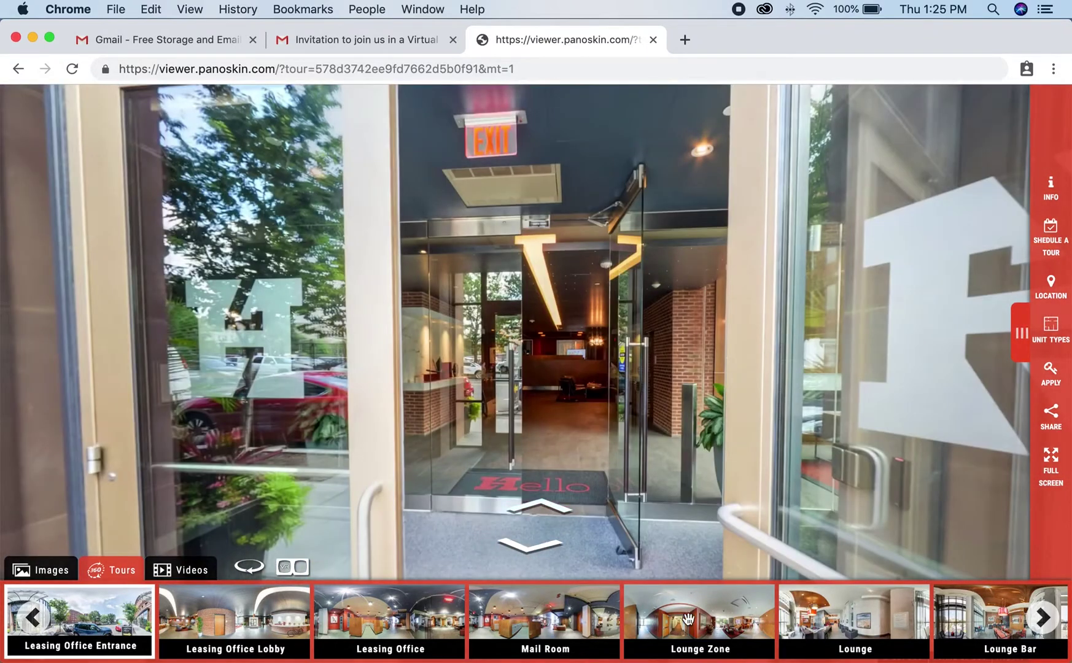
Look around the Lounge Zone, then open and explore the Model Apartment scene
{"action": "left_click", "coordinate": [687, 620]}
{"action": "mouse_move", "coordinate": [636, 521]}
{"action": "left_mouse_down"}
{"action": "mouse_move", "coordinate": [717, 442]}
{"action": "mouse_move", "coordinate": [503, 401]}
{"action": "left_mouse_up"}
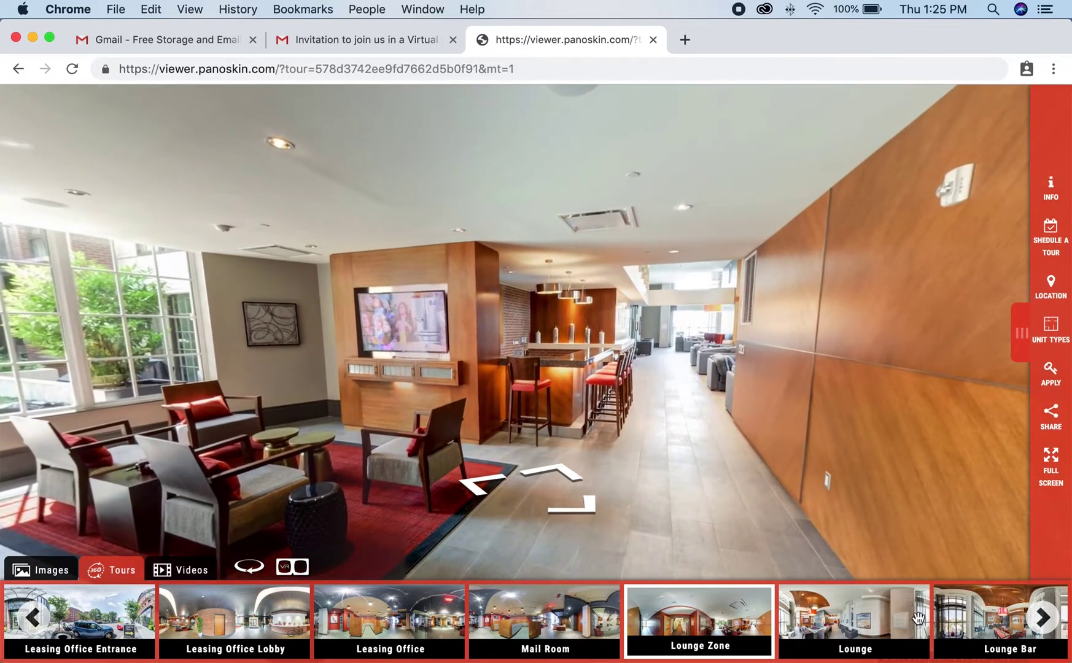
{"action": "scroll", "coordinate": [919, 618], "scroll_direction": "right", "scroll_amount": 6}
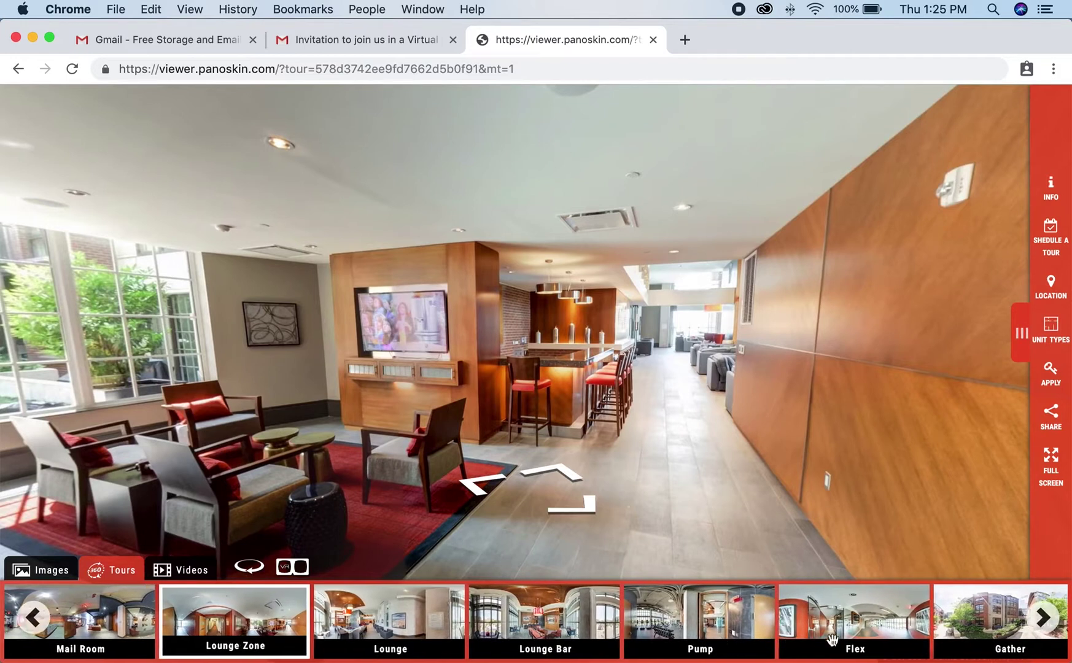
{"action": "scroll", "coordinate": [832, 639], "scroll_direction": "right", "scroll_amount": 6}
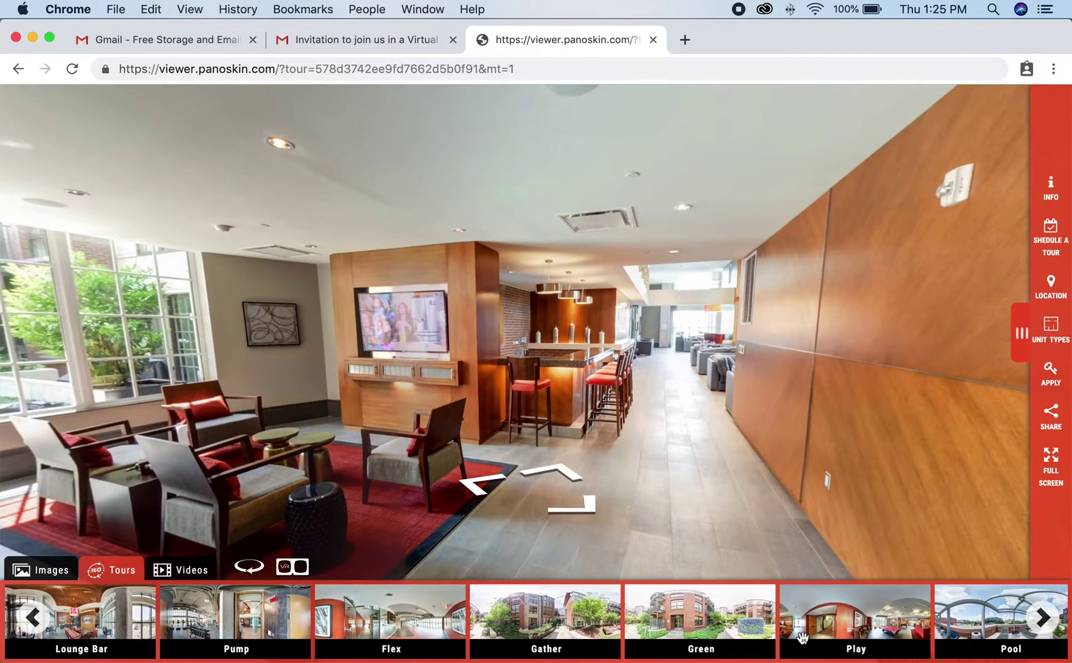
{"action": "scroll", "coordinate": [754, 628], "scroll_direction": "right", "scroll_amount": 6}
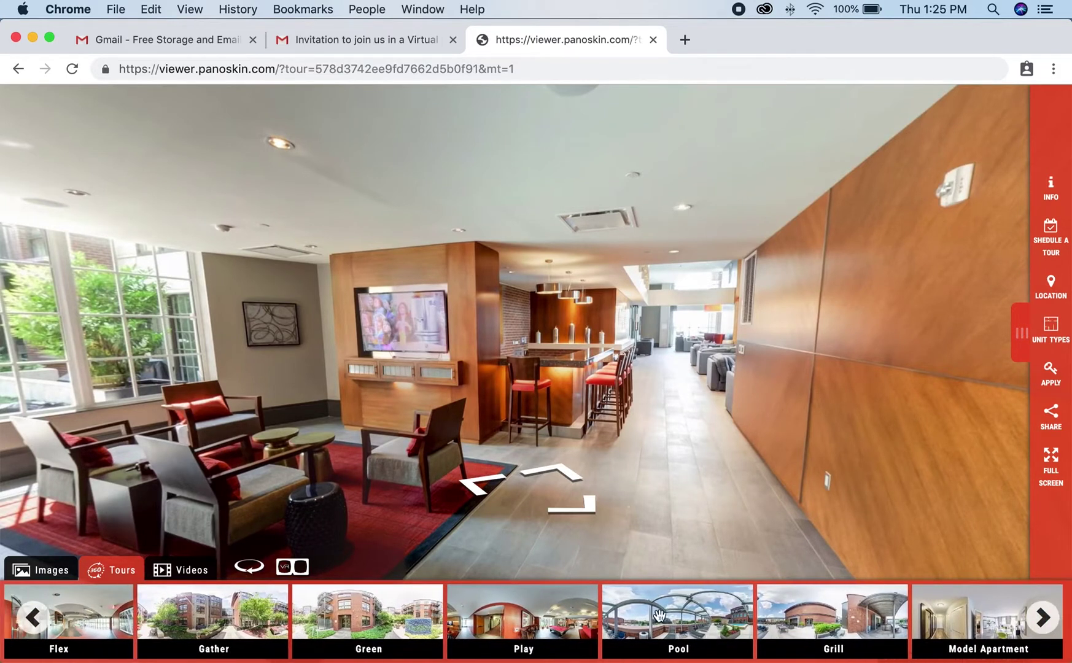
{"action": "left_click", "coordinate": [958, 610]}
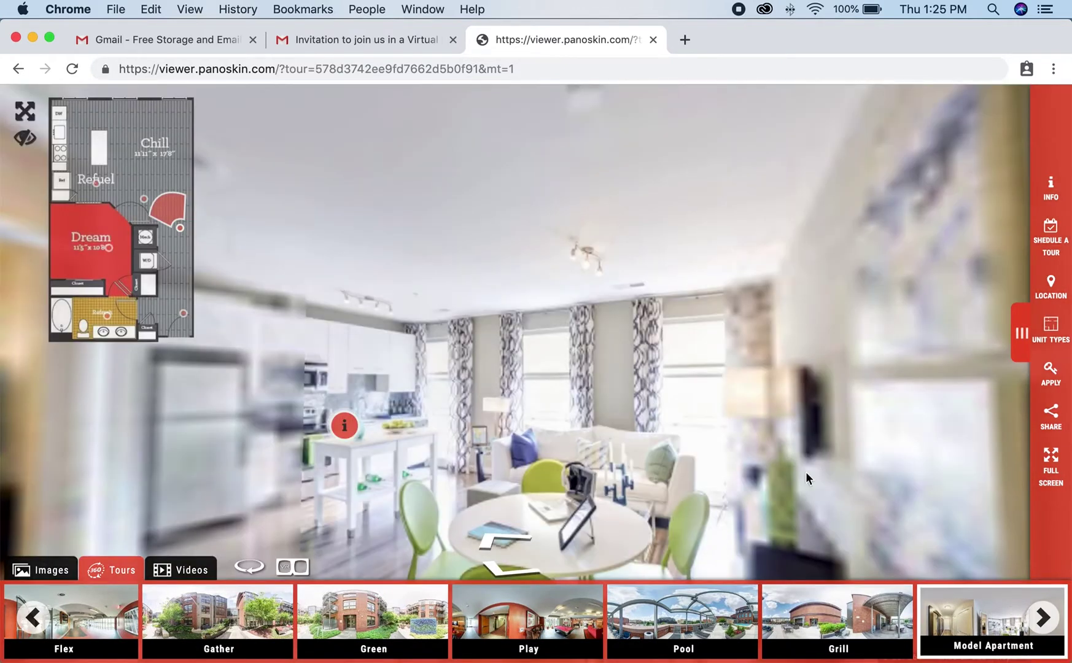
{"action": "left_click_drag", "start_coordinate": [808, 478], "coordinate": [752, 471]}
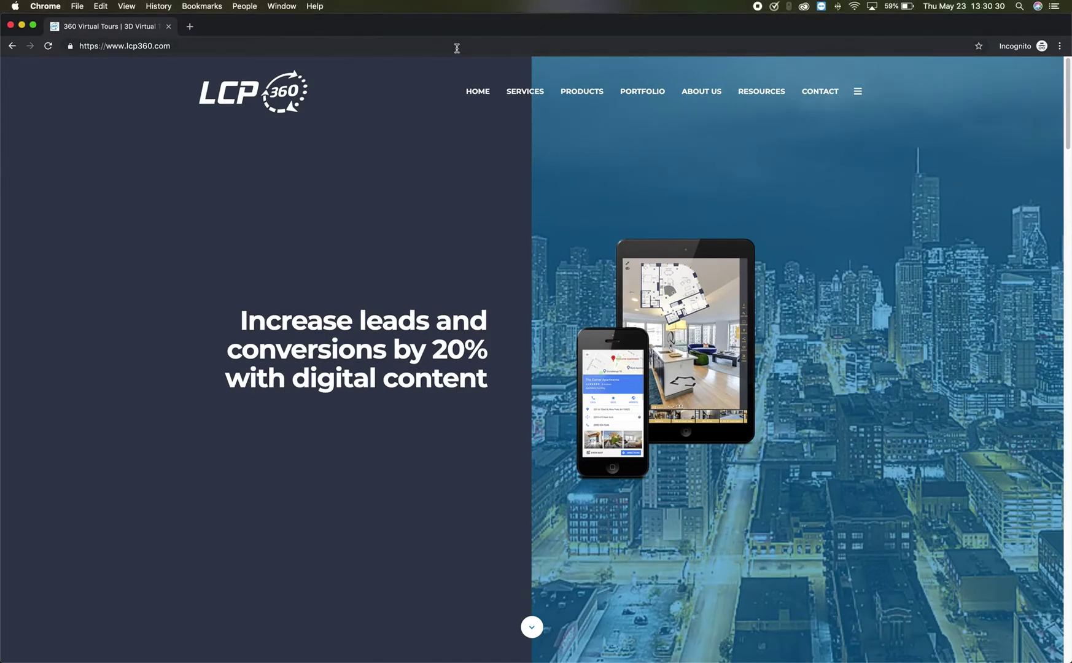
{"action": "mouse_move", "coordinate": [762, 92]}
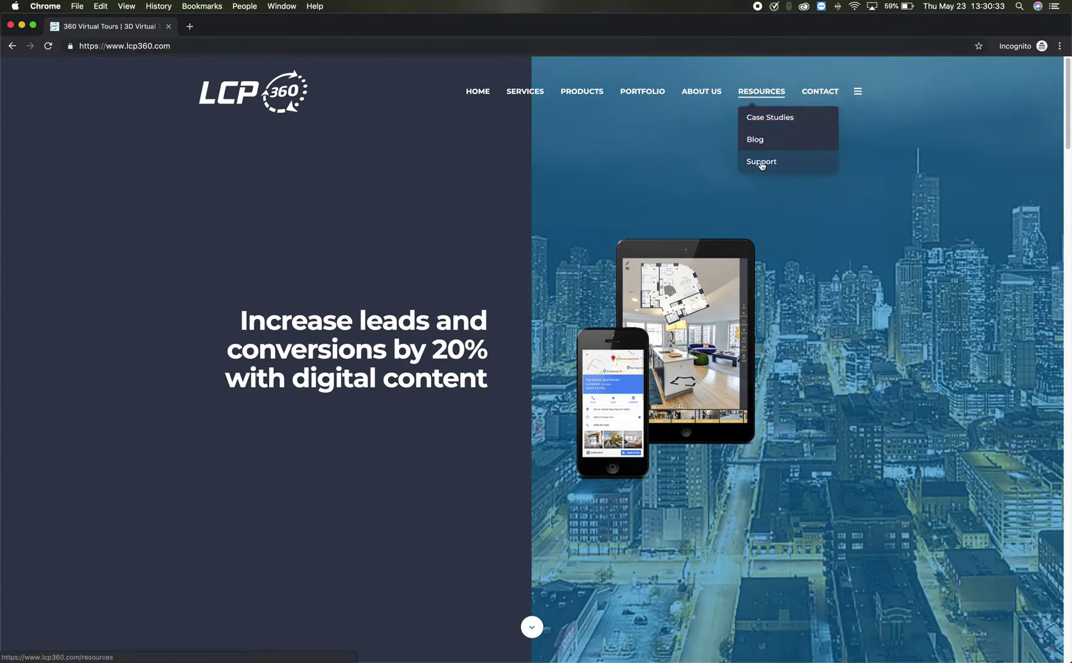
Go to the LCP360 Support page and open the Panoskin Quick Start Guide
{"action": "left_click", "coordinate": [762, 161]}
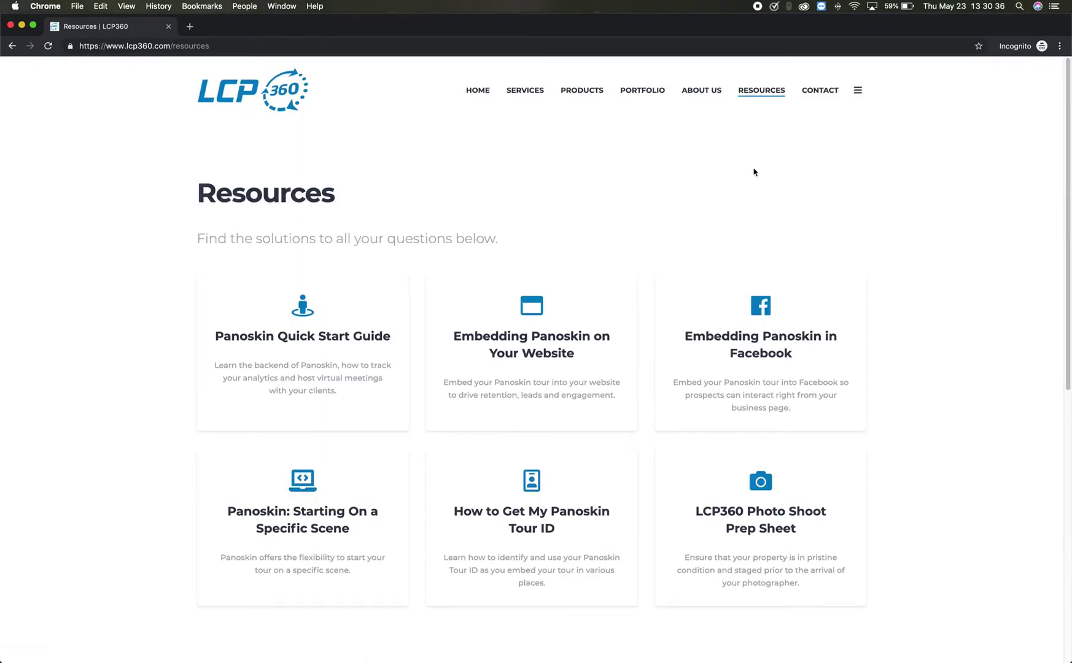
{"action": "left_click", "coordinate": [329, 326]}
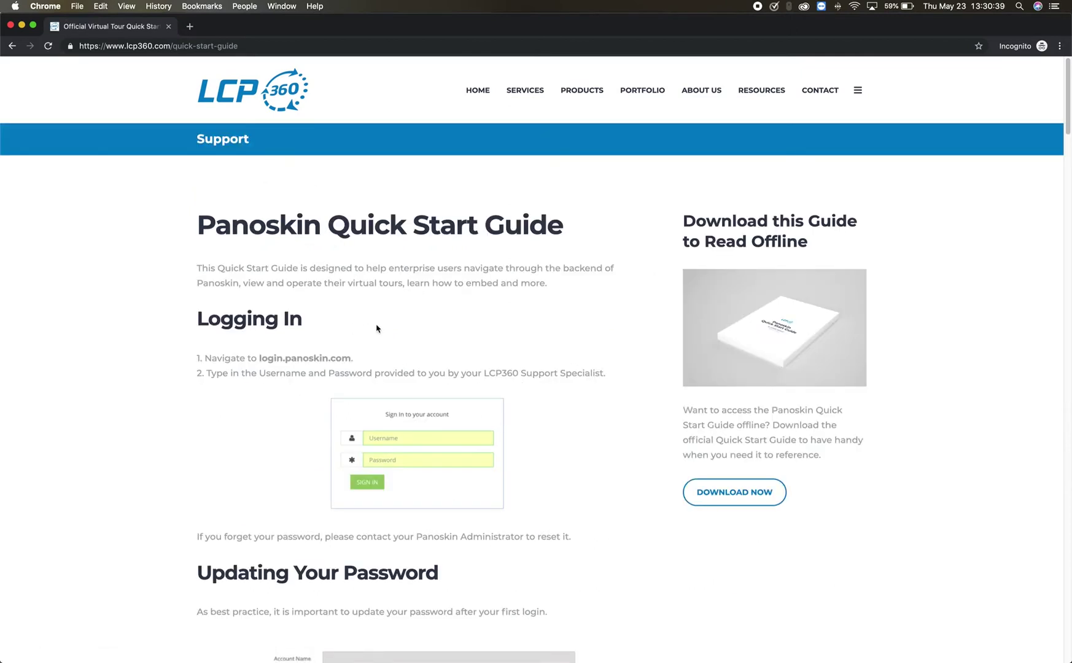
{"action": "scroll", "coordinate": [383, 328], "scroll_direction": "down", "scroll_amount": 5}
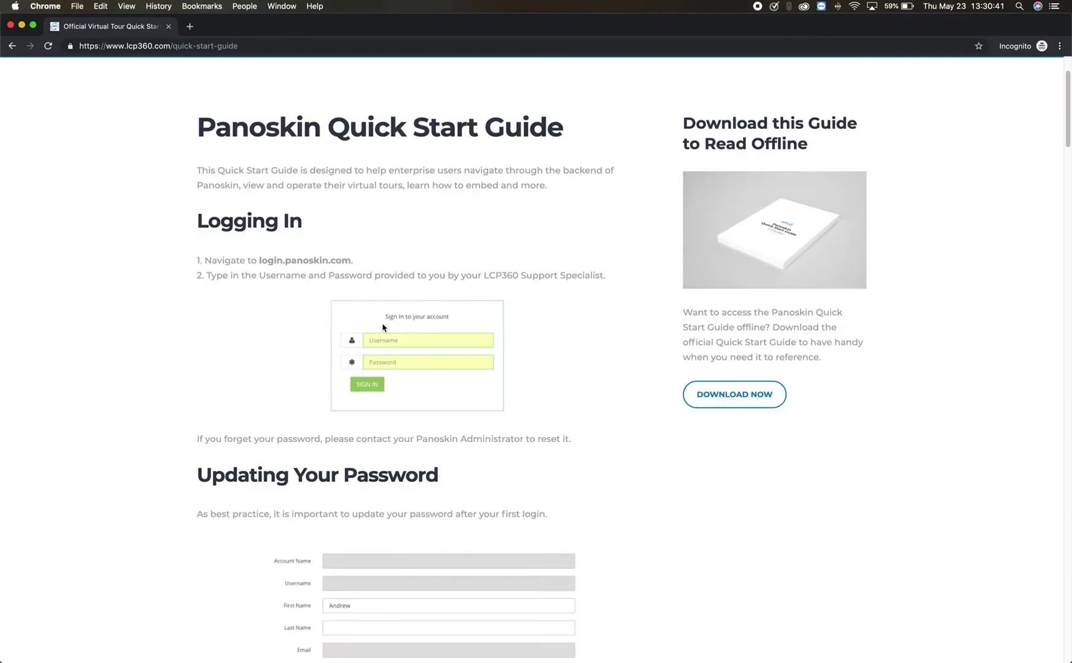
{"action": "scroll", "coordinate": [383, 328], "scroll_direction": "down", "scroll_amount": 5}
{"action": "scroll", "coordinate": [382, 328], "scroll_direction": "down", "scroll_amount": 3}
{"action": "scroll", "coordinate": [383, 328], "scroll_direction": "down", "scroll_amount": 2}
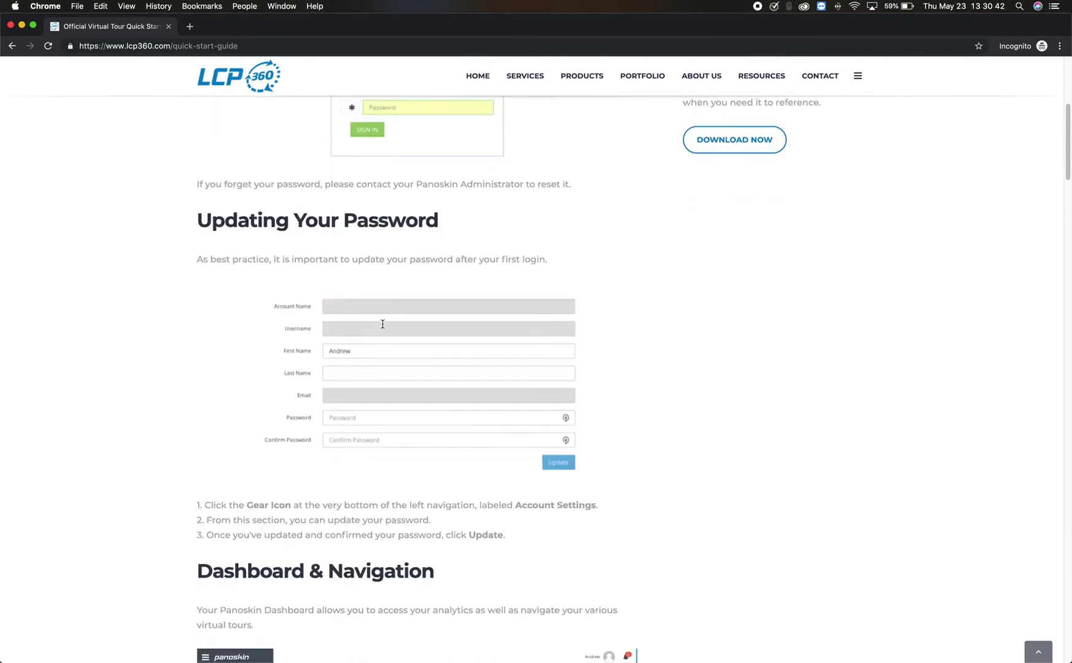
{"action": "scroll", "coordinate": [383, 327], "scroll_direction": "down", "scroll_amount": 2}
{"action": "scroll", "coordinate": [384, 328], "scroll_direction": "down", "scroll_amount": 3}
{"action": "scroll", "coordinate": [382, 325], "scroll_direction": "down", "scroll_amount": 3}
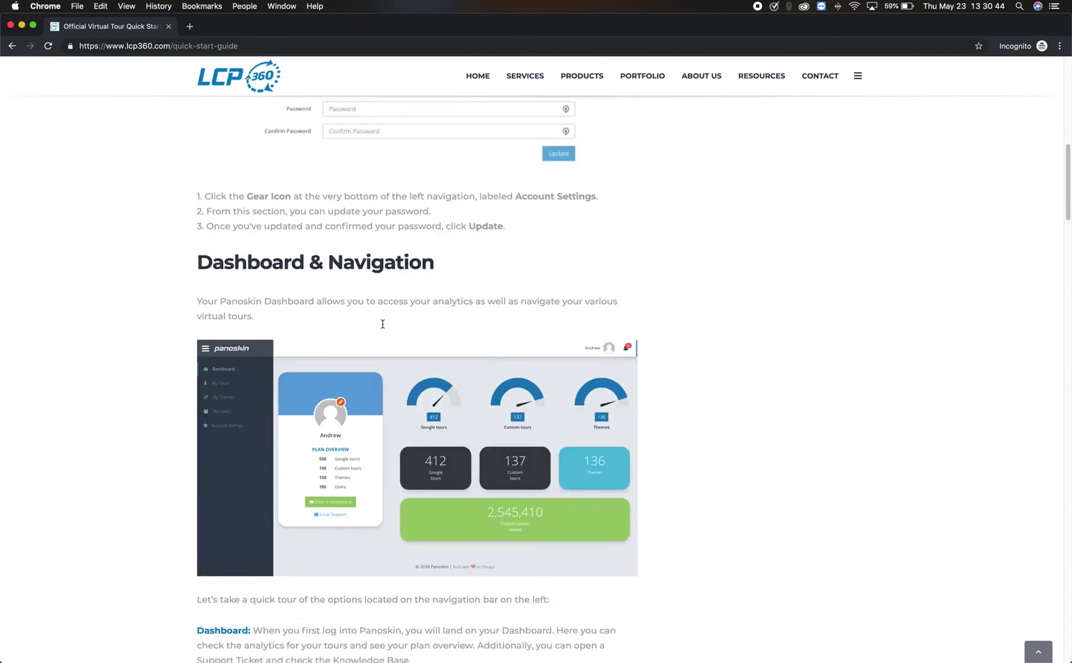
{"action": "scroll", "coordinate": [383, 325], "scroll_direction": "down", "scroll_amount": 2}
{"action": "scroll", "coordinate": [382, 326], "scroll_direction": "down", "scroll_amount": 3}
{"action": "scroll", "coordinate": [382, 325], "scroll_direction": "down", "scroll_amount": 2}
{"action": "scroll", "coordinate": [383, 327], "scroll_direction": "down", "scroll_amount": 5}
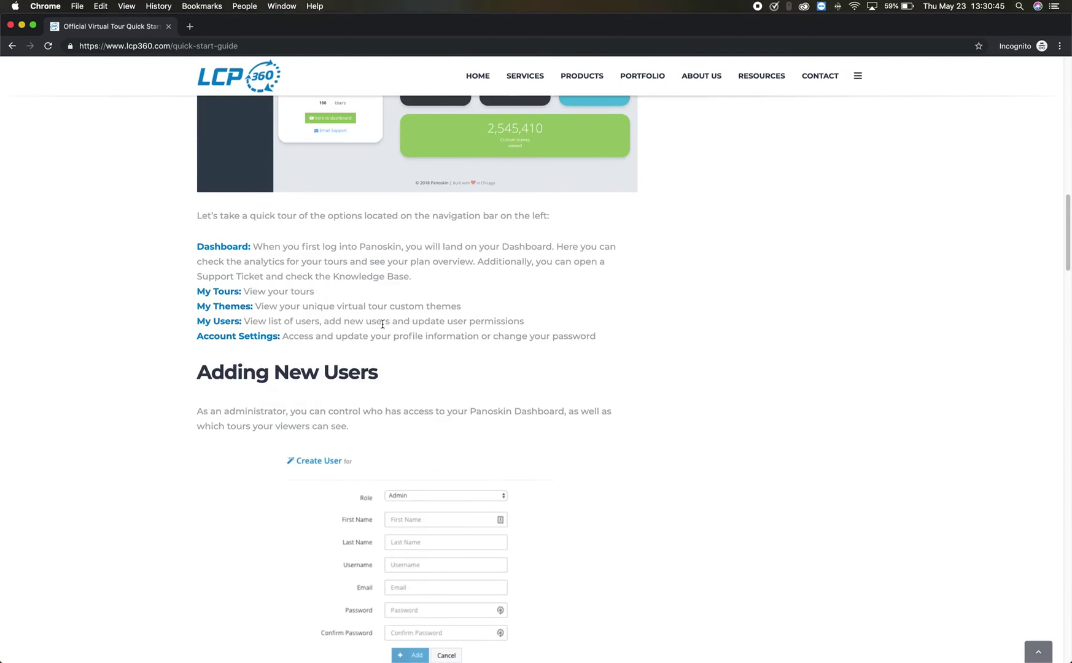
{"action": "scroll", "coordinate": [383, 327], "scroll_direction": "down", "scroll_amount": 3}
{"action": "scroll", "coordinate": [383, 327], "scroll_direction": "down", "scroll_amount": 1}
{"action": "scroll", "coordinate": [383, 328], "scroll_direction": "down", "scroll_amount": 3}
{"action": "scroll", "coordinate": [383, 328], "scroll_direction": "down", "scroll_amount": 5}
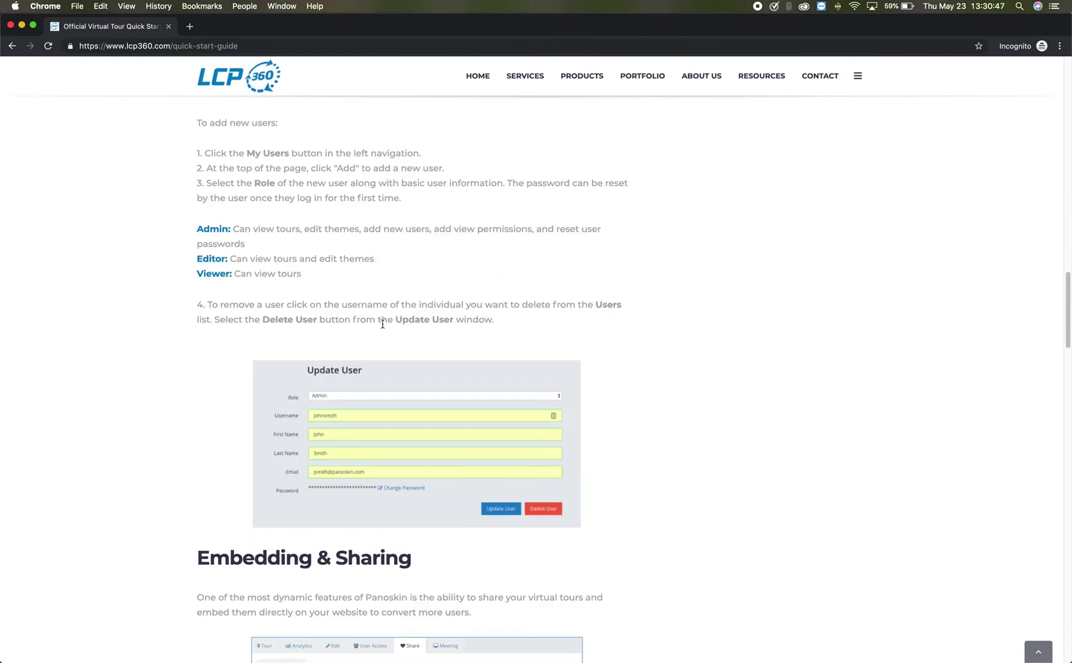